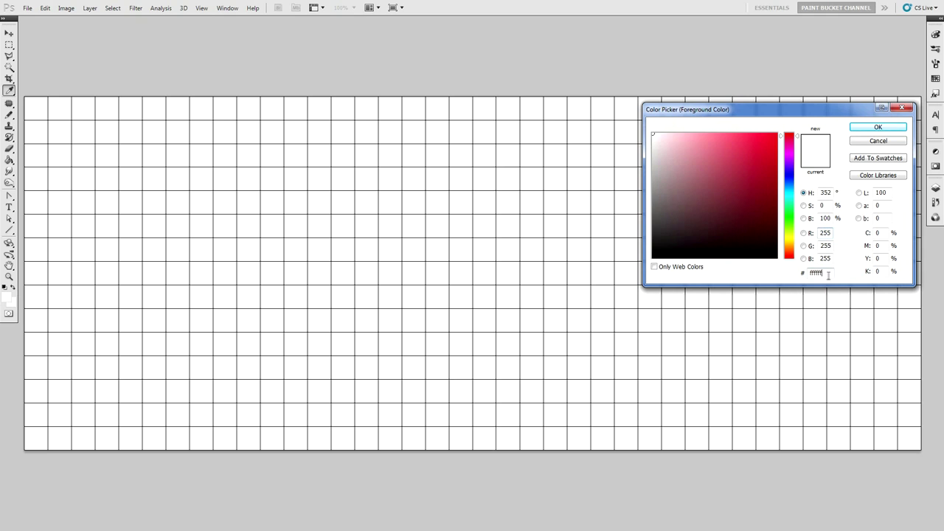
Set the foreground colour to black (#000000) and paint the outline from the upper tail fin through the notch to the back
text(000000)
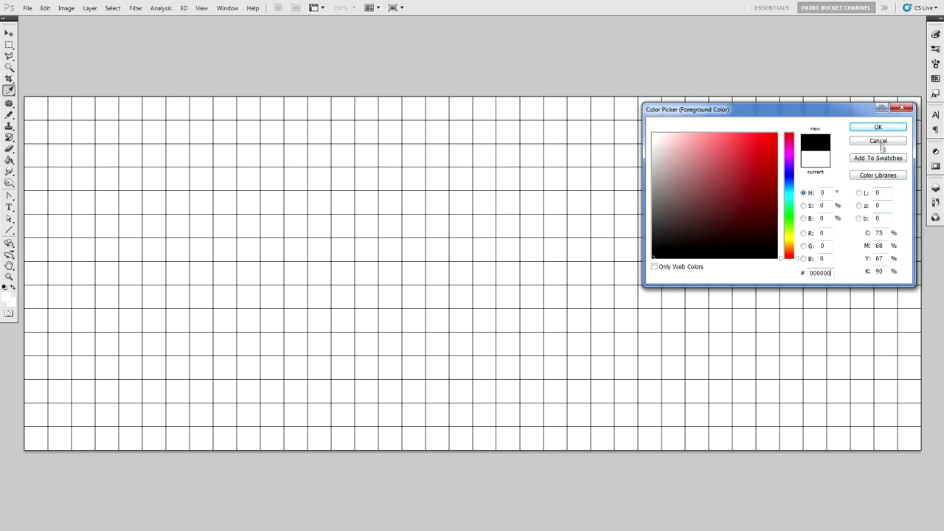
click(878, 127)
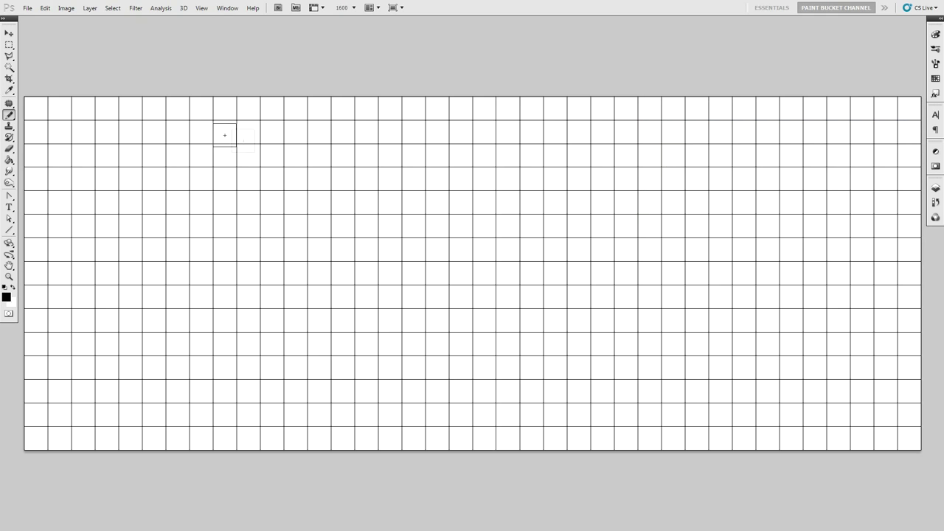
click(112, 110)
click(84, 133)
click(109, 133)
click(130, 132)
mouse_move(131, 140)
mouse_down()
mouse_move(132, 178)
mouse_move(157, 203)
mouse_move(156, 228)
mouse_move(178, 248)
mouse_move(203, 248)
mouse_move(224, 225)
mouse_move(250, 226)
mouse_move(319, 178)
mouse_up()
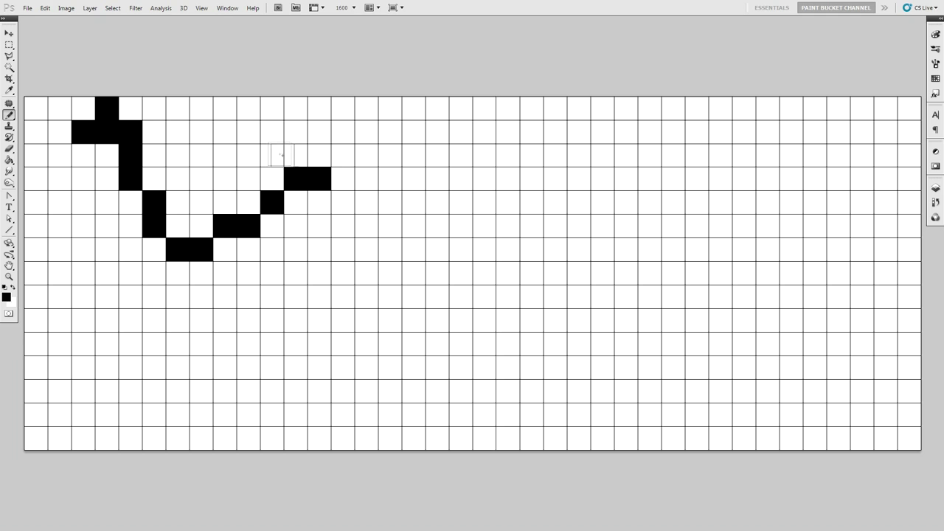
Paint the black outline of the dorsal fin, along the fish's back, and across the top of the head
click(273, 155)
mouse_move(274, 131)
mouse_down()
mouse_move(298, 108)
mouse_move(367, 109)
mouse_up()
click(367, 155)
click(391, 132)
click(414, 132)
mouse_move(436, 133)
mouse_down()
mouse_move(578, 132)
mouse_move(557, 153)
mouse_move(531, 154)
mouse_move(532, 179)
mouse_move(578, 110)
mouse_move(767, 109)
mouse_up()
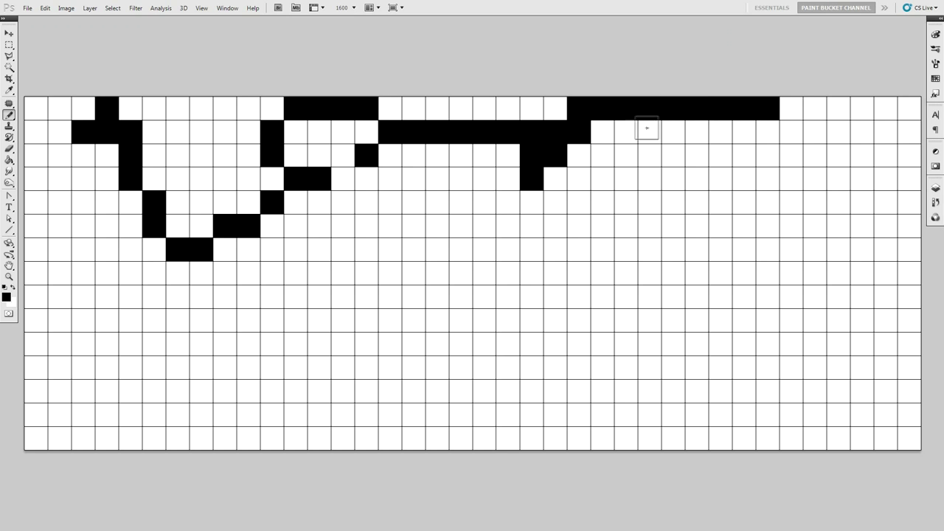
Outline the fish's eye area, the side of the head and the large rounded mouth in black
mouse_move(626, 132)
mouse_down()
mouse_move(604, 154)
mouse_move(603, 177)
mouse_move(626, 201)
mouse_up()
drag(555, 226, 696, 225)
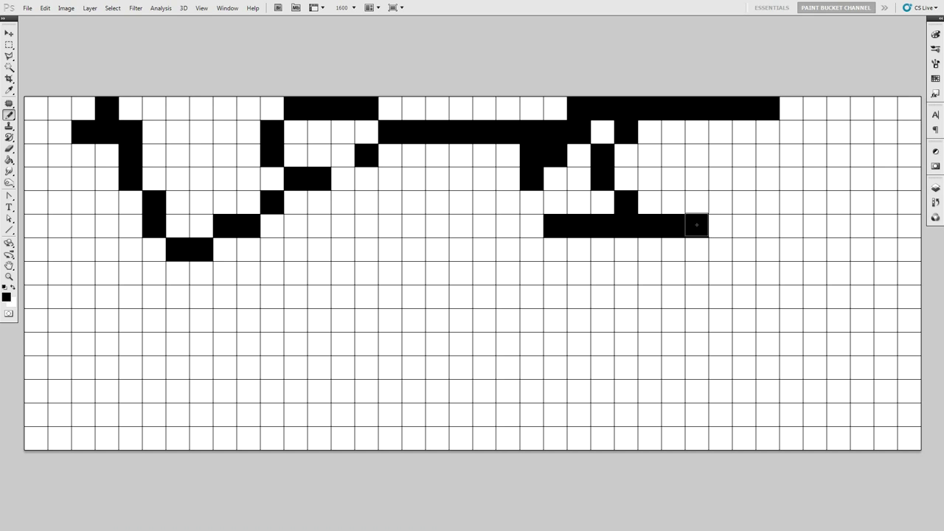
mouse_move(789, 135)
mouse_down()
mouse_move(812, 154)
mouse_move(814, 183)
mouse_up()
mouse_move(721, 202)
mouse_down()
mouse_move(861, 204)
mouse_move(907, 248)
mouse_move(910, 320)
mouse_move(895, 341)
mouse_move(844, 371)
mouse_move(768, 367)
mouse_up()
click(839, 391)
click(816, 391)
mouse_move(745, 344)
mouse_down()
mouse_move(648, 343)
mouse_move(675, 334)
mouse_move(674, 274)
mouse_up()
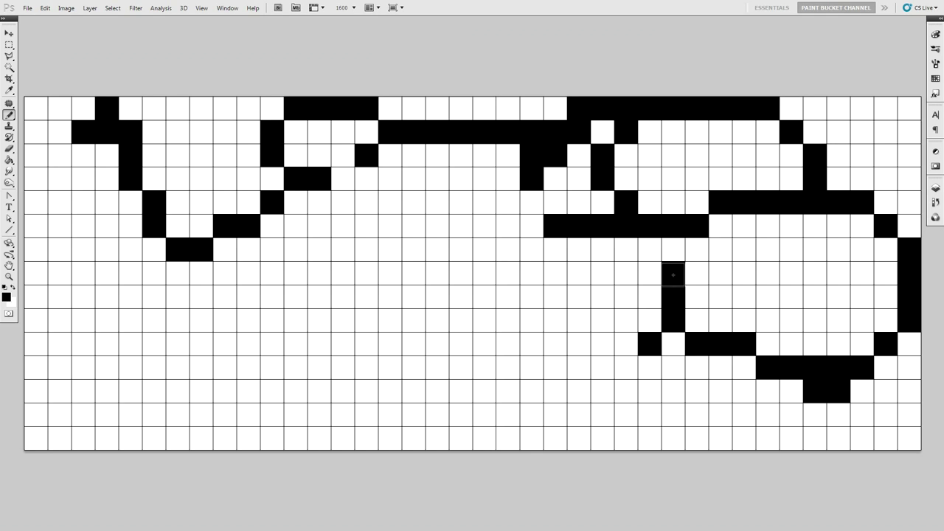
click(650, 249)
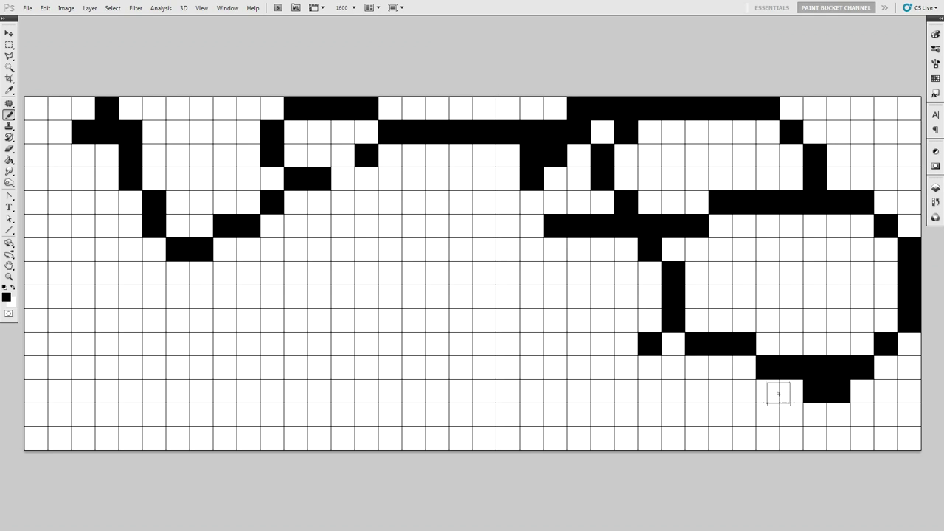
Complete the black belly and lower tail outline, outline the side fin, and add two single-cell pupils in the eye area
mouse_move(788, 412)
mouse_down()
mouse_move(674, 414)
mouse_move(652, 436)
mouse_move(627, 441)
mouse_move(437, 439)
mouse_move(420, 417)
mouse_move(367, 414)
mouse_move(343, 390)
mouse_move(319, 391)
mouse_move(273, 343)
mouse_move(251, 348)
mouse_move(202, 319)
mouse_move(179, 322)
mouse_move(84, 389)
mouse_move(34, 390)
mouse_move(37, 344)
mouse_move(83, 261)
mouse_move(61, 215)
mouse_move(60, 158)
mouse_up()
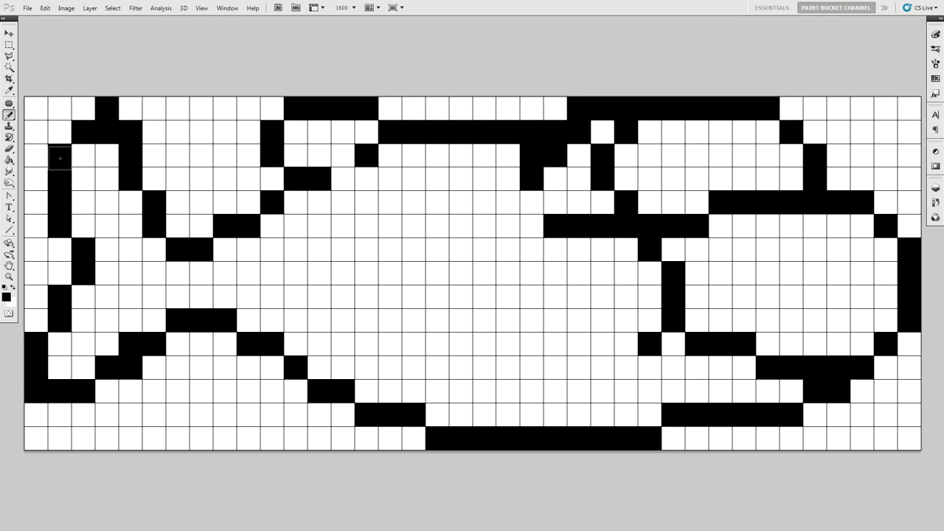
click(438, 249)
click(415, 273)
mouse_move(415, 273)
mouse_down()
mouse_move(413, 365)
mouse_move(452, 370)
mouse_move(482, 367)
mouse_move(529, 327)
mouse_move(532, 274)
mouse_up()
click(697, 156)
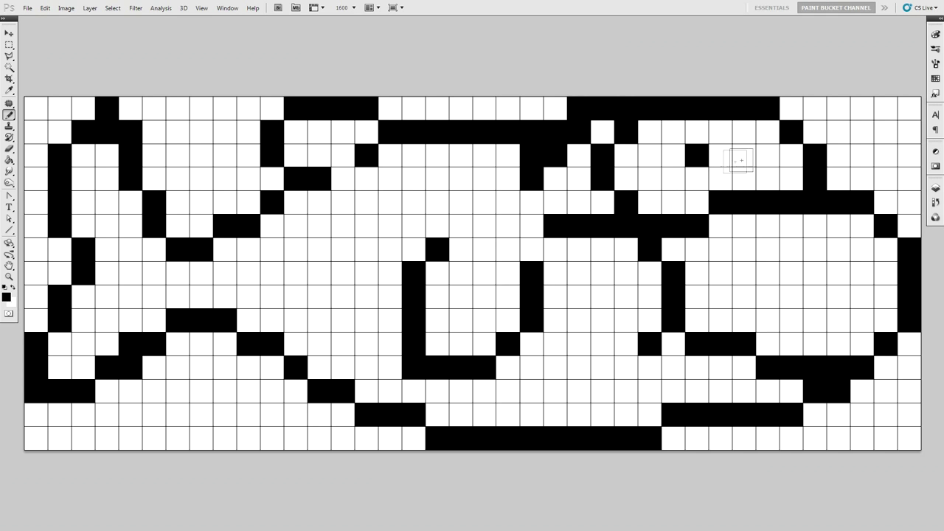
click(745, 156)
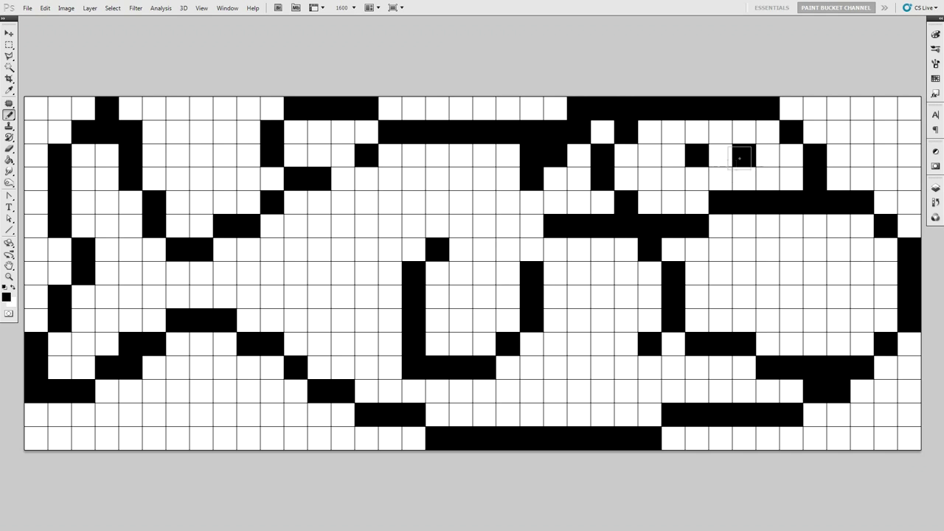
Set the foreground colour to dark blue #4040d8 and shade the upper tail fin along its outer edge
click(7, 298)
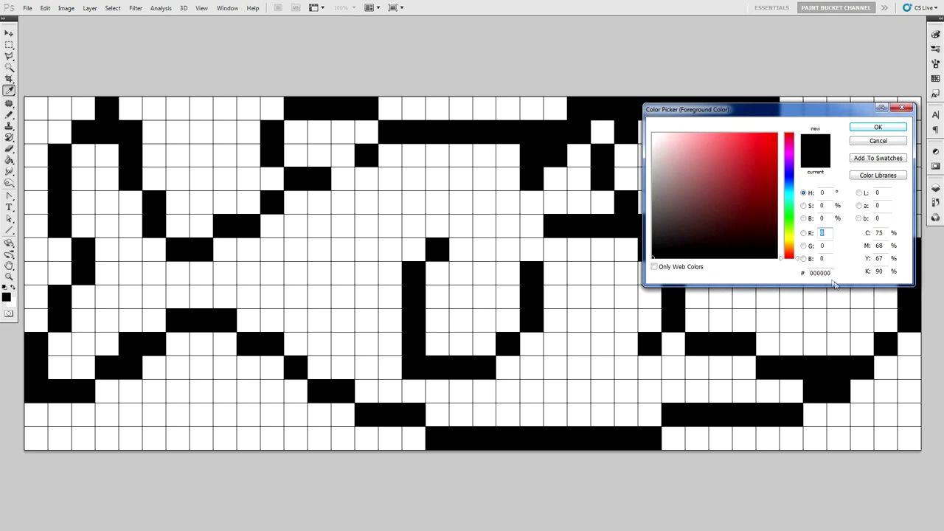
text(4040d8)
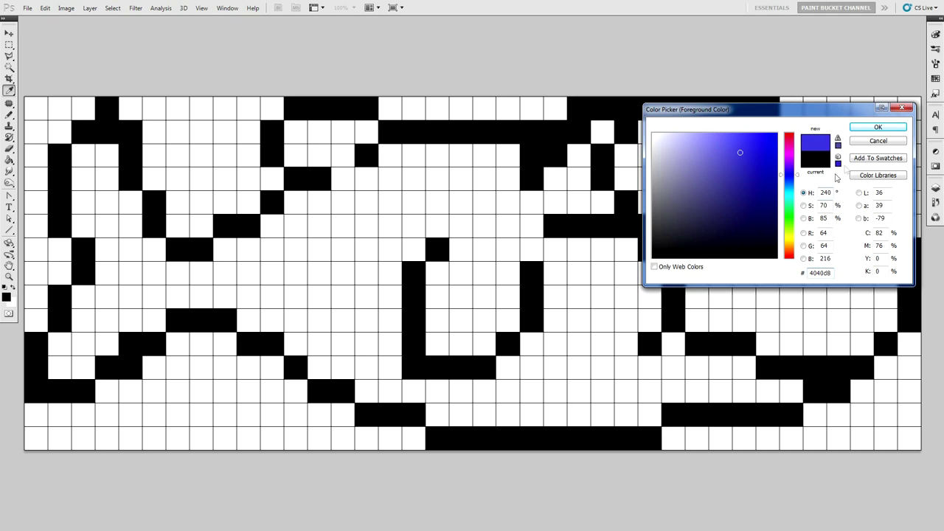
click(869, 129)
click(83, 155)
click(106, 155)
click(81, 178)
click(106, 179)
click(83, 203)
click(84, 224)
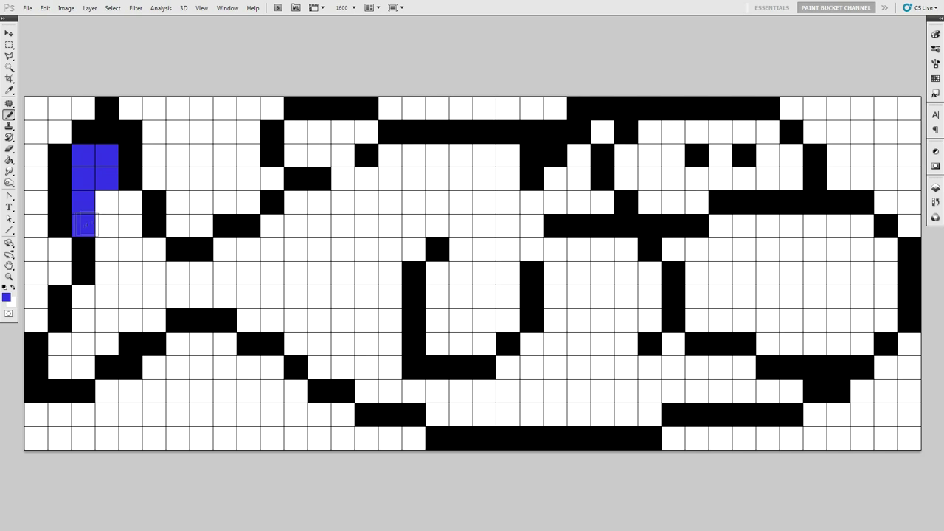
Add dark blue shading cells to the lower tail fin and beneath the notch between tail and body
click(129, 202)
click(83, 320)
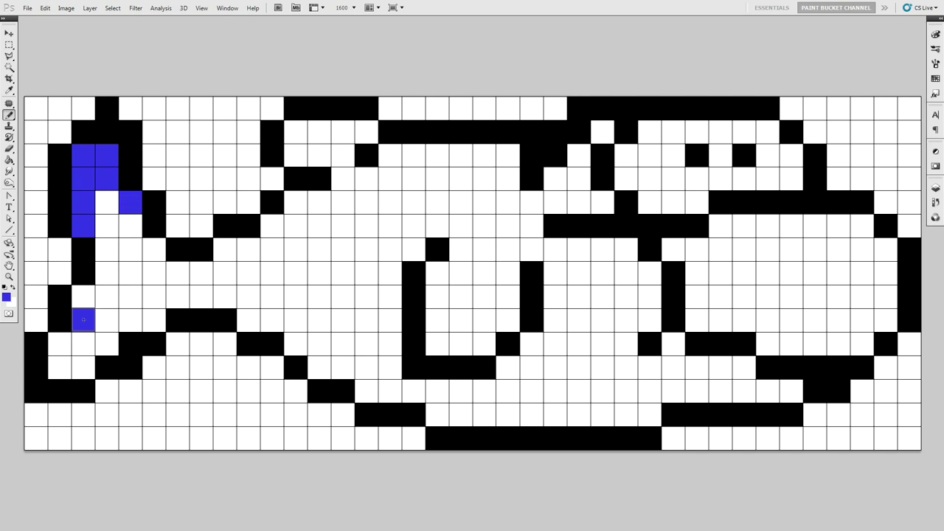
click(59, 344)
click(61, 367)
click(82, 367)
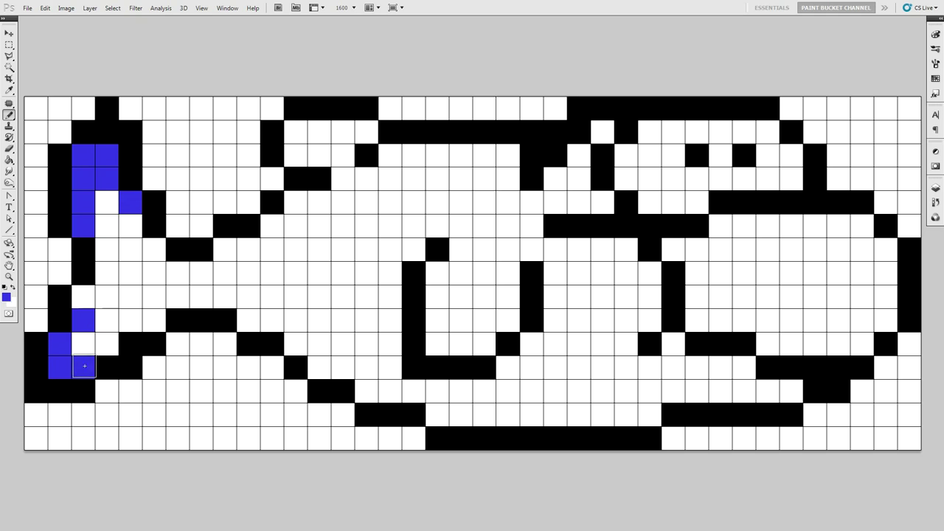
click(107, 345)
click(153, 252)
click(177, 273)
click(224, 250)
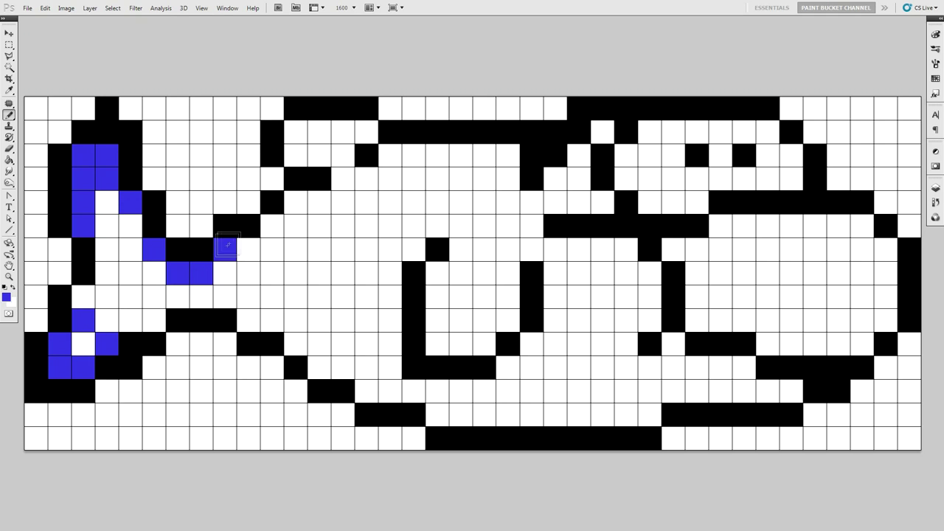
Fill the dorsal fin with dark blue and shade the cells just beneath the outline of the back
click(295, 202)
click(295, 131)
drag(308, 131, 368, 131)
click(297, 155)
mouse_move(296, 155)
mouse_down()
mouse_move(343, 152)
mouse_move(342, 176)
mouse_move(360, 179)
mouse_move(388, 156)
mouse_move(441, 157)
mouse_up()
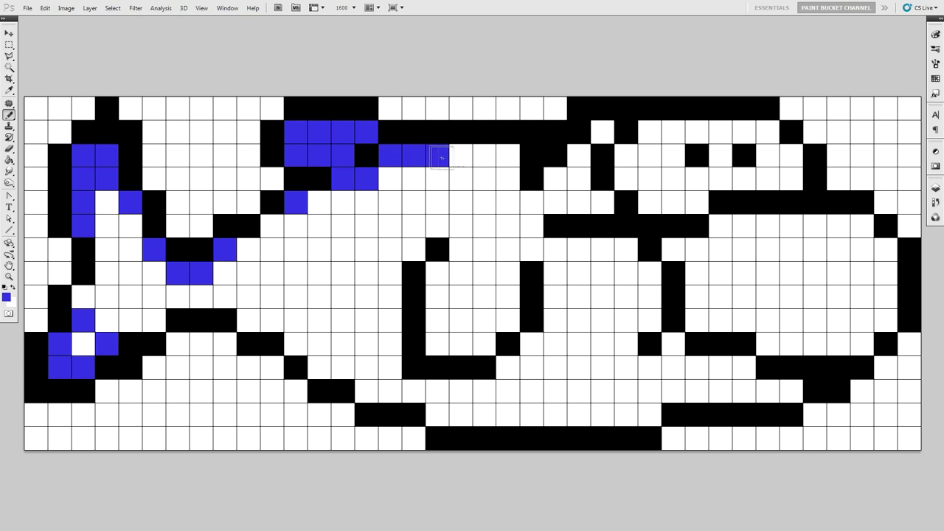
click(506, 155)
Shade the lower part of the large mouth with dark blue, following its curved bottom outline
click(697, 273)
mouse_move(696, 297)
mouse_down()
mouse_move(720, 298)
mouse_move(725, 320)
mouse_move(852, 325)
mouse_move(882, 320)
mouse_move(887, 298)
mouse_up()
drag(772, 335, 862, 342)
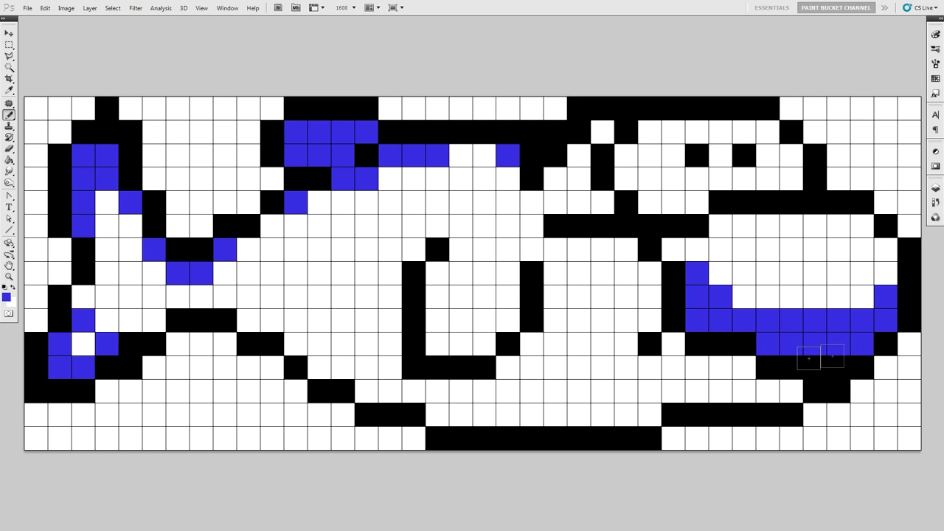
Set the foreground colour to medium blue #6868d8 and paint the tail cells beside the dark blue shading
click(8, 297)
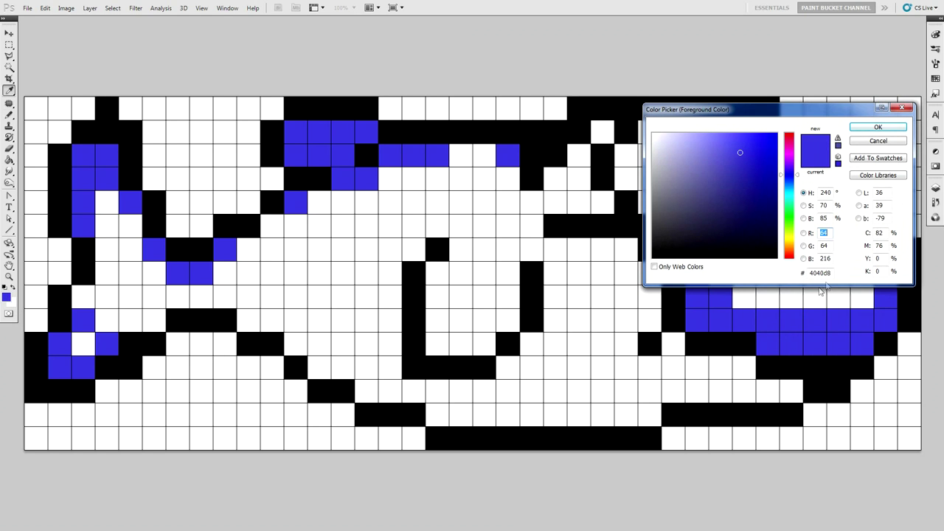
text(6868d8)
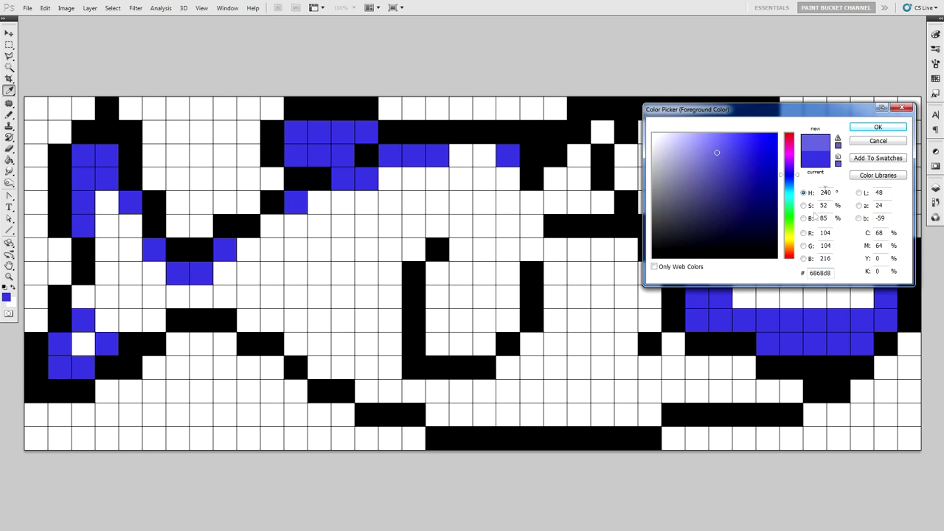
click(855, 130)
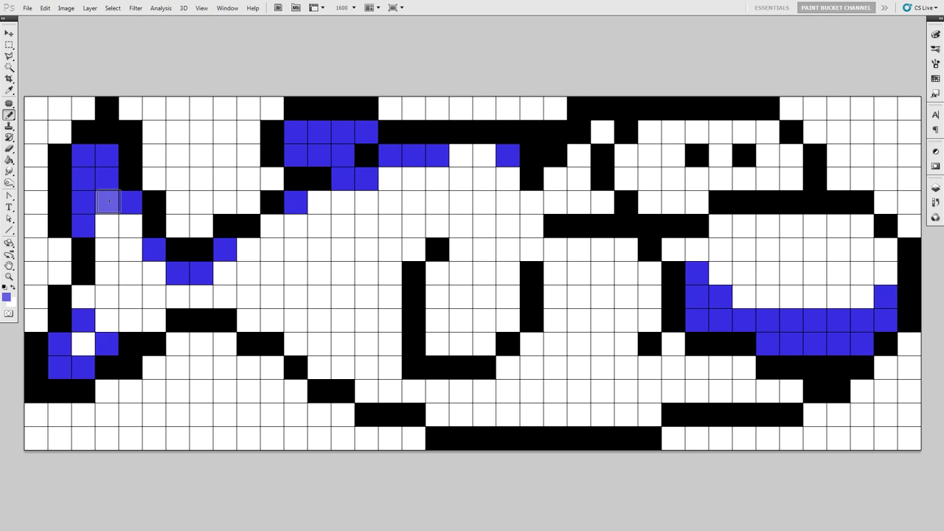
click(107, 224)
click(129, 225)
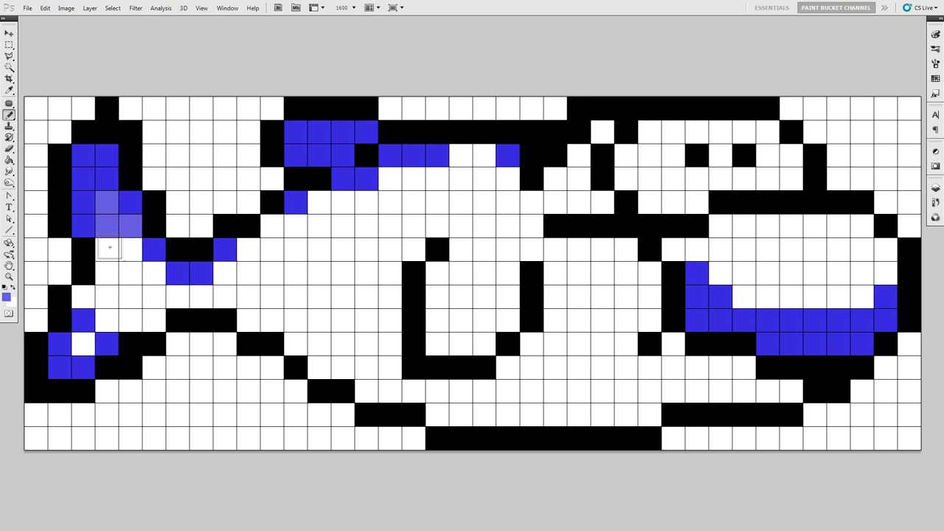
click(109, 248)
click(107, 271)
click(86, 298)
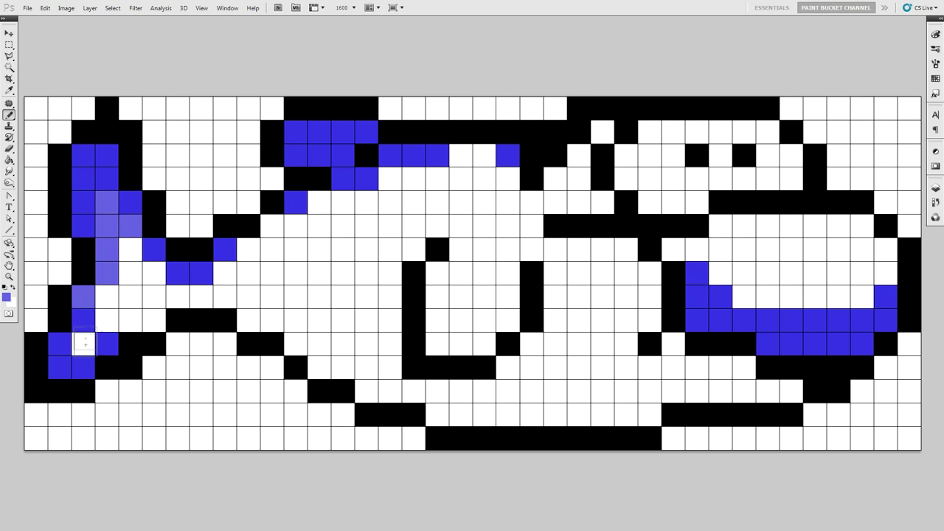
Paint the inner cells of the lower tail fin in medium blue
click(83, 343)
click(107, 320)
click(130, 320)
click(152, 321)
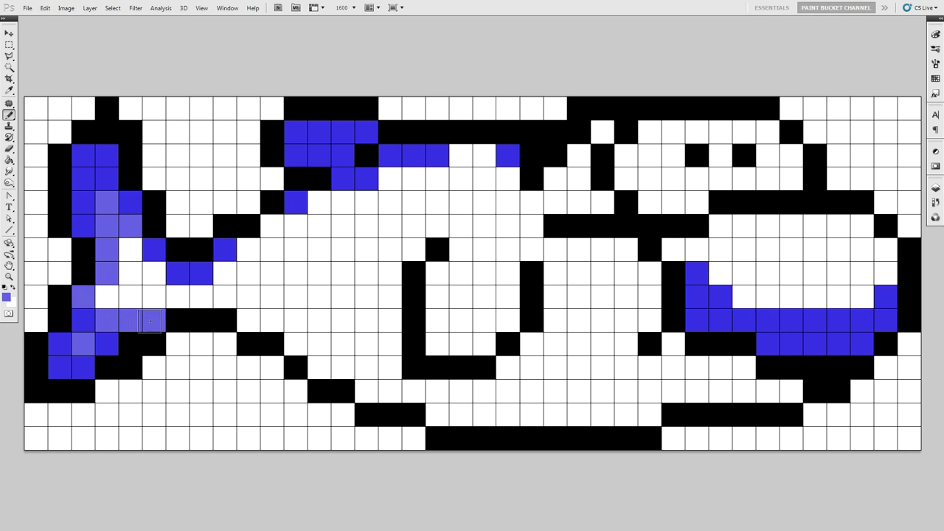
click(130, 298)
Paint medium blue cells across the narrow joint between the tail and the body
click(180, 296)
click(202, 296)
click(225, 296)
click(250, 321)
click(271, 321)
click(226, 278)
click(248, 249)
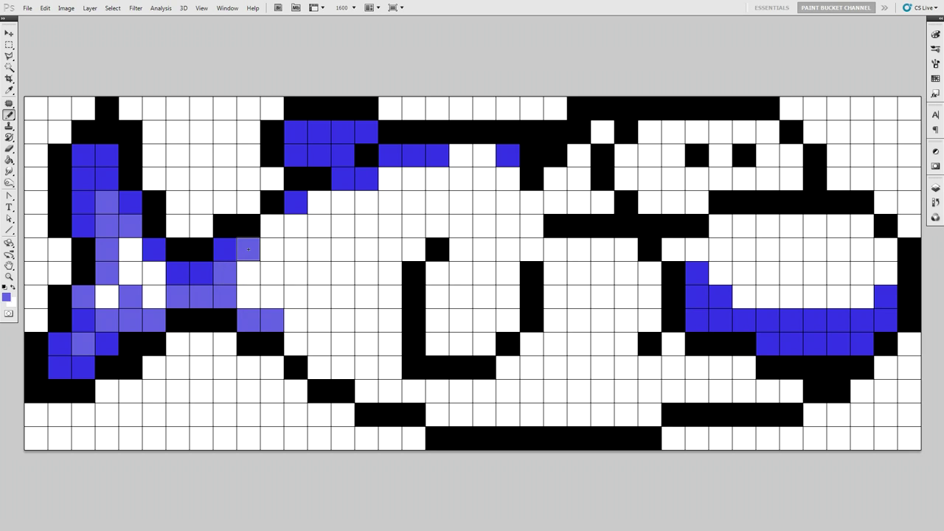
Continue the medium blue band diagonally up the rear of the body to below the dorsal fin
click(269, 252)
click(271, 226)
click(295, 226)
click(319, 226)
click(340, 225)
click(322, 204)
click(345, 204)
click(370, 204)
Paint two rows of medium blue cells beneath the dark shading along the fish's back
click(390, 180)
click(414, 180)
click(438, 179)
click(461, 178)
click(484, 178)
click(509, 180)
click(508, 203)
click(487, 203)
click(461, 203)
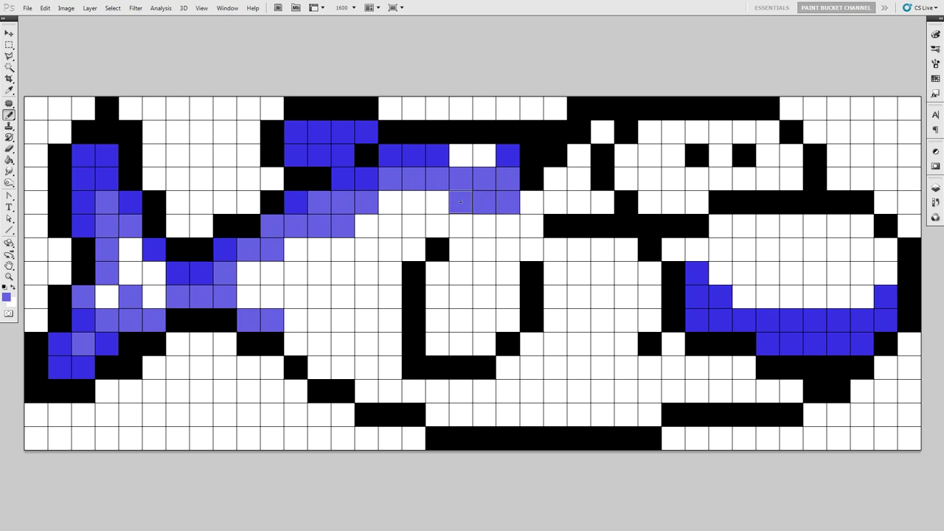
click(438, 203)
click(414, 203)
click(390, 203)
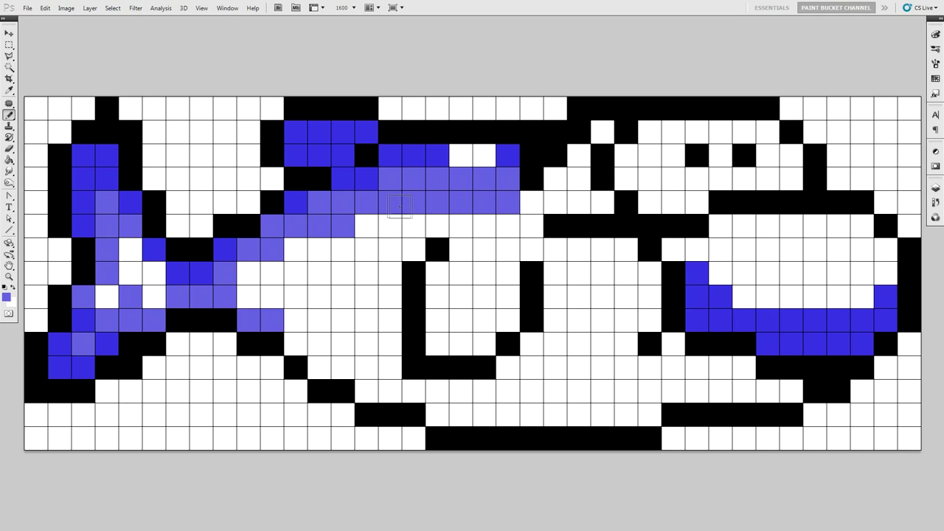
Shade the side fin in medium blue along its inner edges, including the single cell above its top corner
click(437, 226)
click(461, 250)
click(462, 273)
click(438, 274)
click(437, 298)
click(438, 321)
click(438, 345)
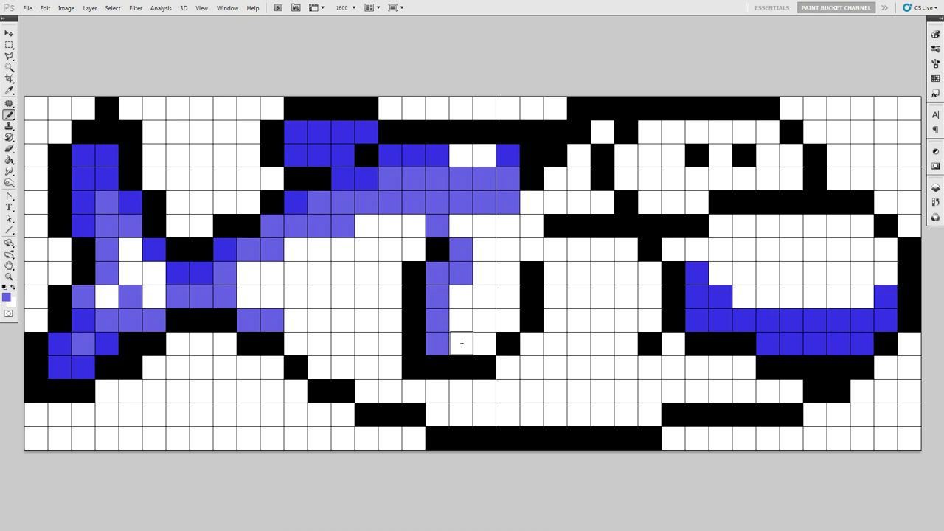
click(461, 344)
click(484, 344)
click(484, 321)
click(507, 321)
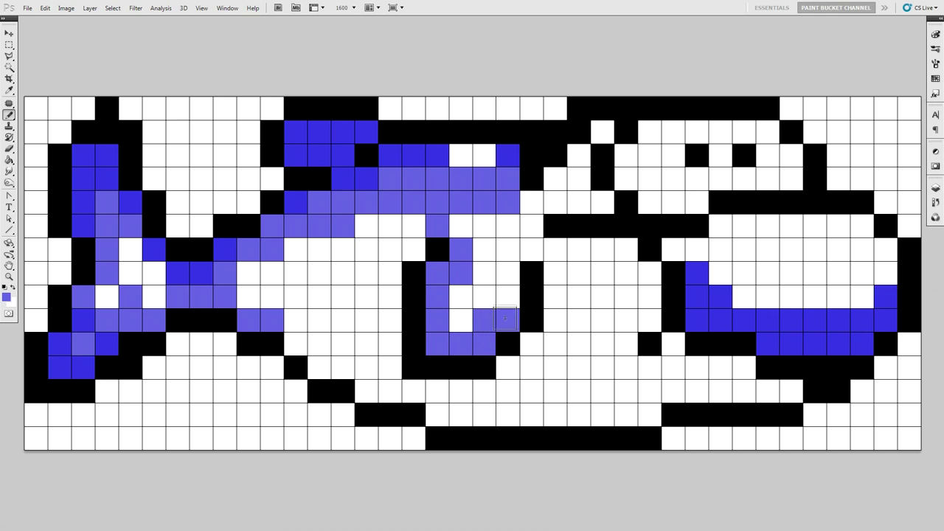
click(508, 297)
click(507, 274)
Paint a medium blue band across the mouth above the dark blue shading, extending up at both ends
click(672, 250)
click(696, 251)
click(720, 274)
click(744, 273)
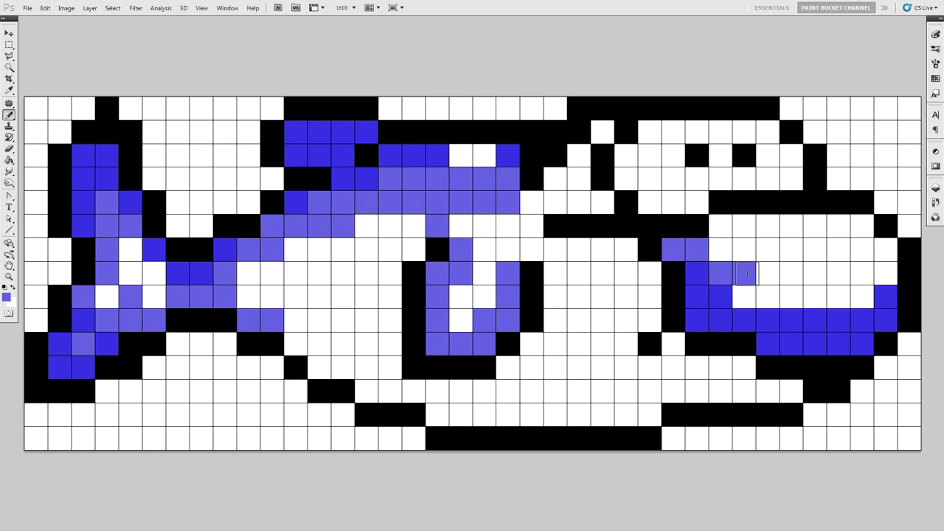
click(745, 297)
click(769, 297)
click(791, 296)
click(816, 297)
click(839, 297)
click(859, 297)
click(862, 273)
click(886, 274)
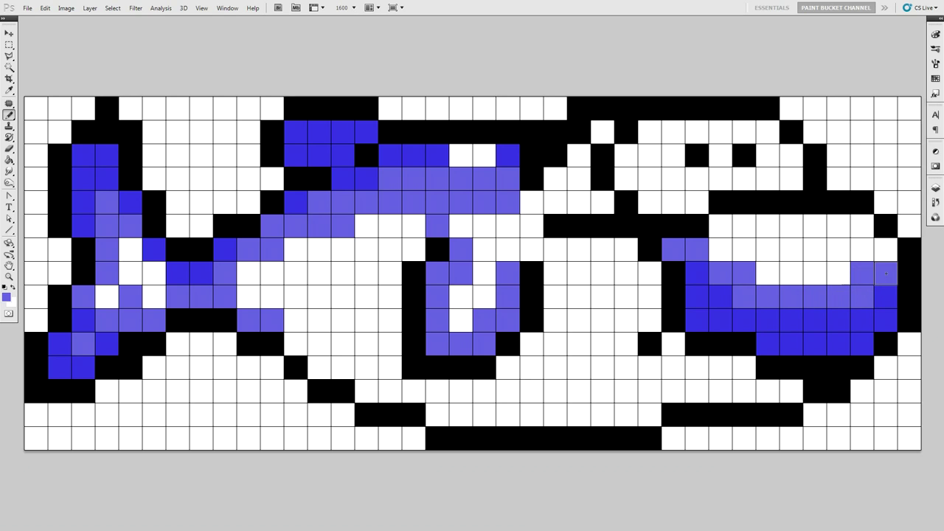
Set the foreground colour to light blue #8888f8 and fill the remaining white cells at the centre of the tail
click(7, 296)
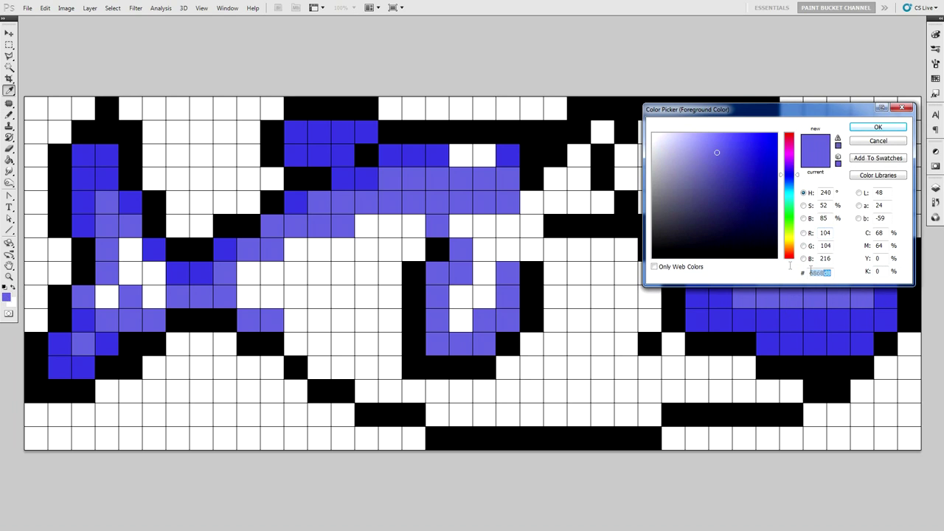
text(008888)
text(f8)
click(878, 127)
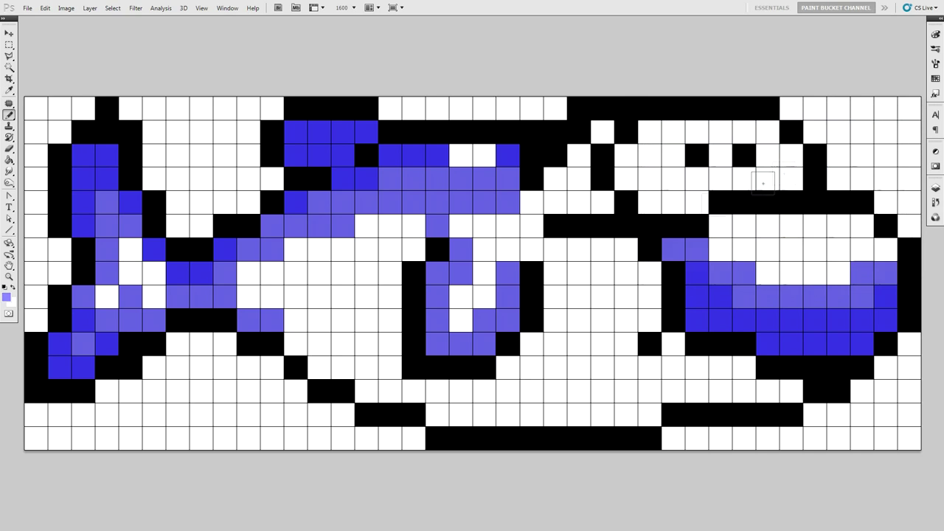
click(131, 249)
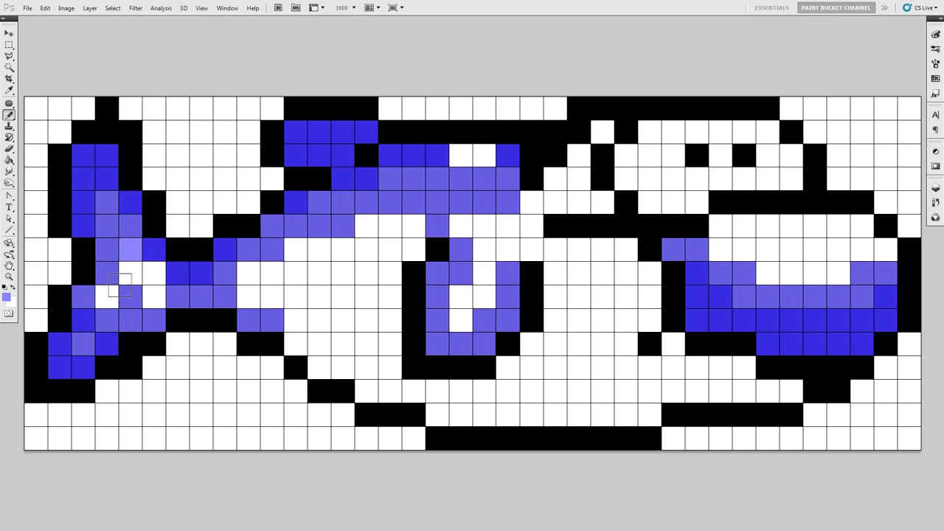
click(107, 296)
click(131, 272)
click(154, 272)
click(154, 296)
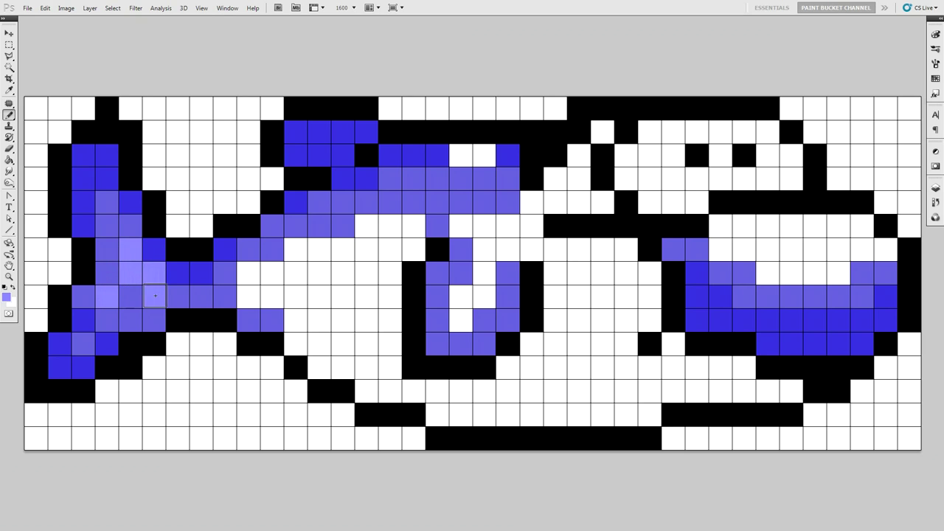
Paint light blue cells beneath the medium blue shading from the tail along the body, and fill the white centre of the side fin
click(249, 296)
click(248, 272)
mouse_move(270, 272)
mouse_down()
mouse_move(279, 297)
mouse_move(293, 298)
mouse_move(301, 251)
mouse_move(367, 244)
mouse_move(365, 226)
mouse_move(401, 237)
mouse_move(416, 225)
mouse_up()
click(529, 202)
mouse_move(532, 222)
mouse_down()
mouse_move(461, 227)
mouse_move(484, 255)
mouse_move(484, 279)
mouse_move(461, 298)
mouse_move(459, 320)
mouse_up()
drag(501, 252, 556, 250)
Fill the upper part of the mouth with light blue, leaving two diagonal cells near its front end white as a highlight
drag(719, 227, 822, 225)
click(864, 226)
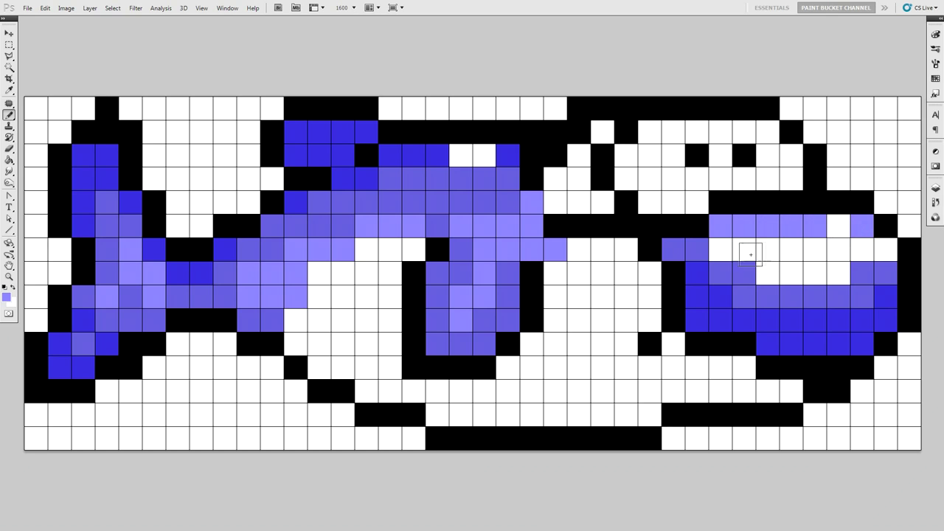
drag(721, 249, 846, 251)
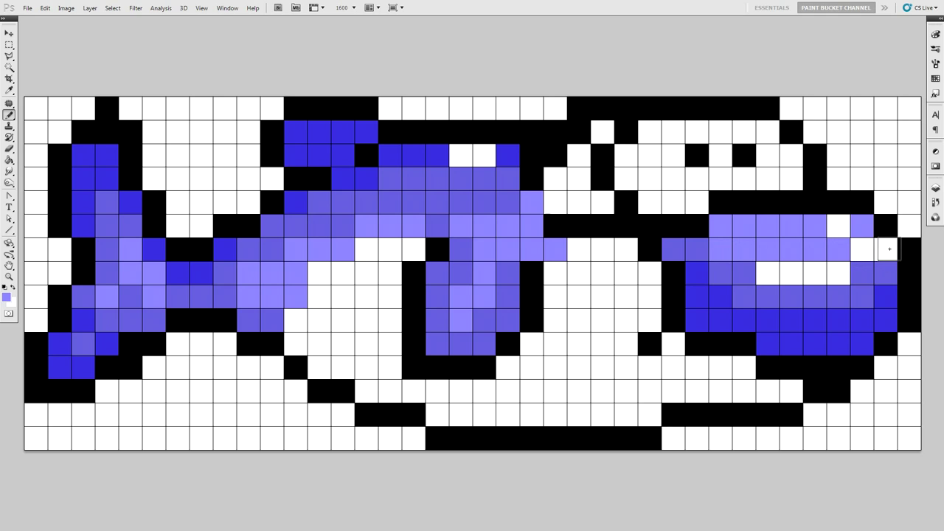
click(889, 249)
click(768, 274)
drag(789, 281, 838, 274)
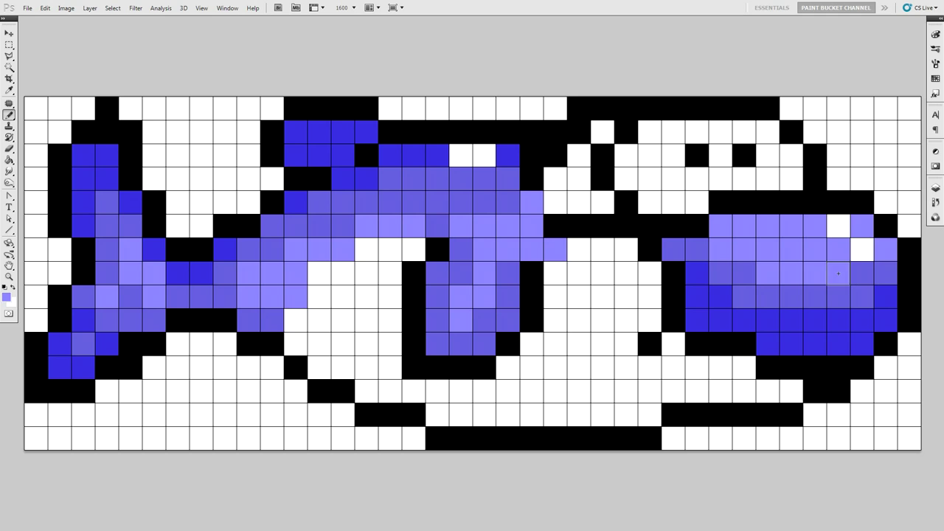
Set the foreground colour to orange #f88800 and paint the four upper cells of the narrow strip behind the eyes
click(7, 297)
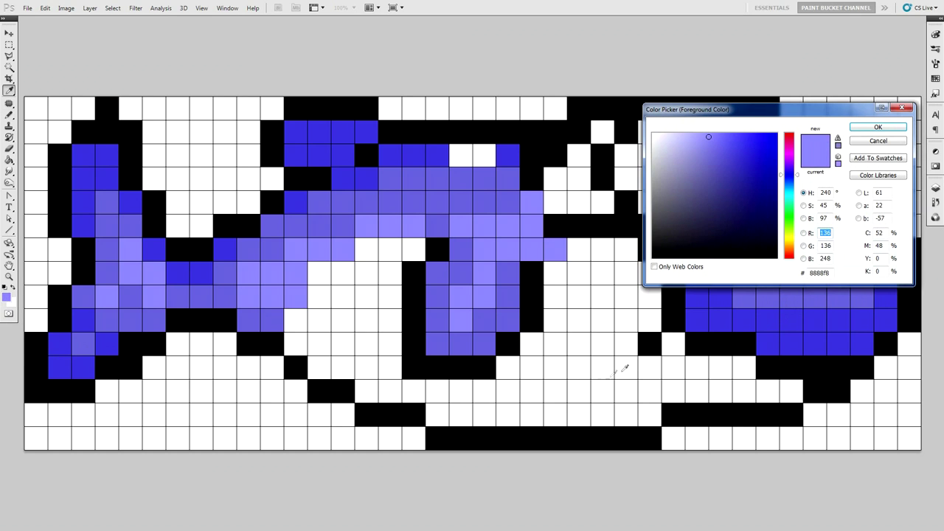
text(f)
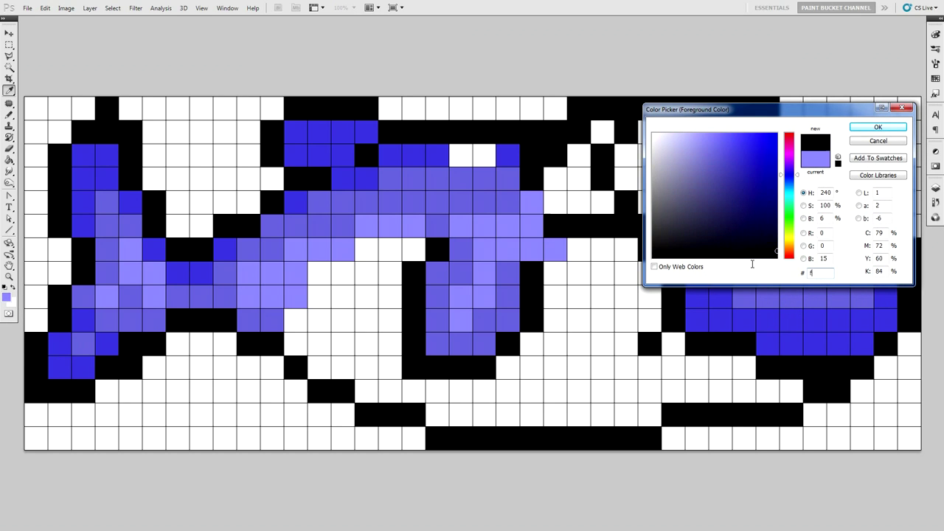
text(88800)
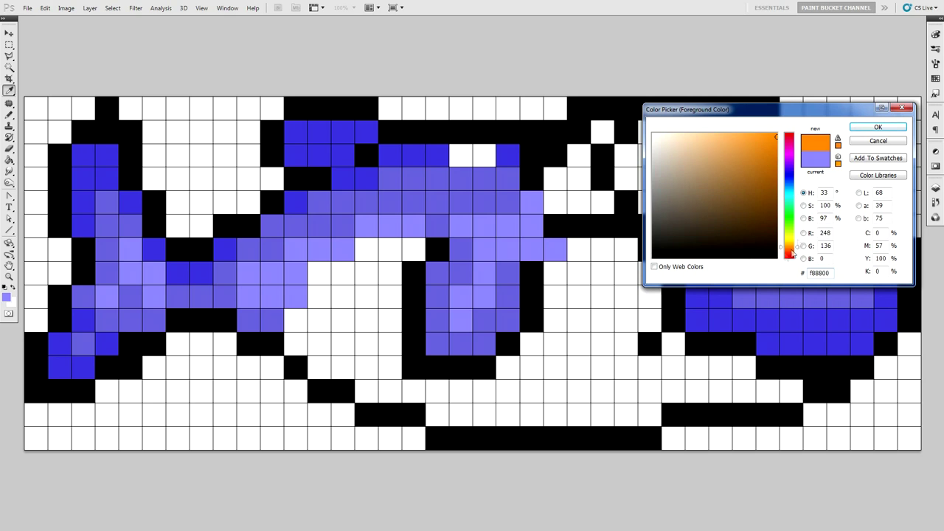
click(877, 128)
click(602, 131)
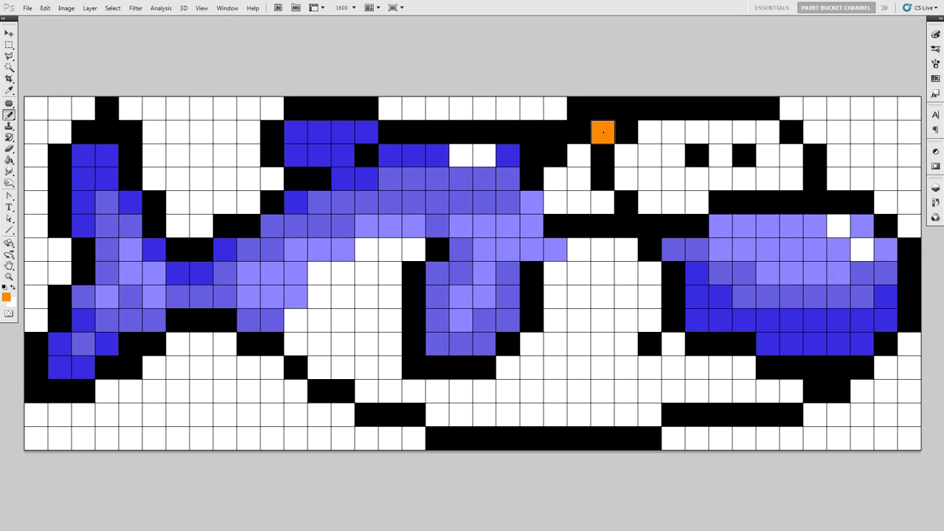
click(579, 154)
click(578, 177)
click(556, 179)
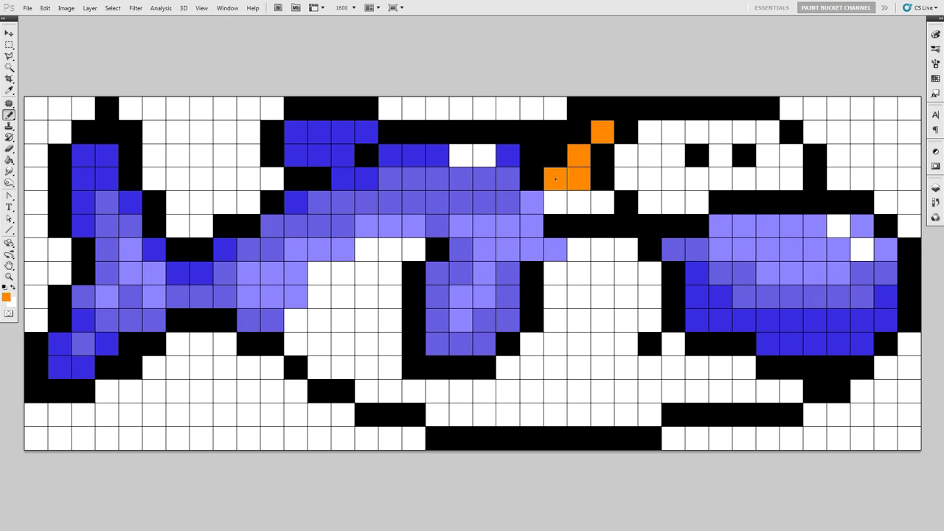
Set the foreground colour to dark red #b82800 and paint the row of three cells beneath the orange cells
click(5, 296)
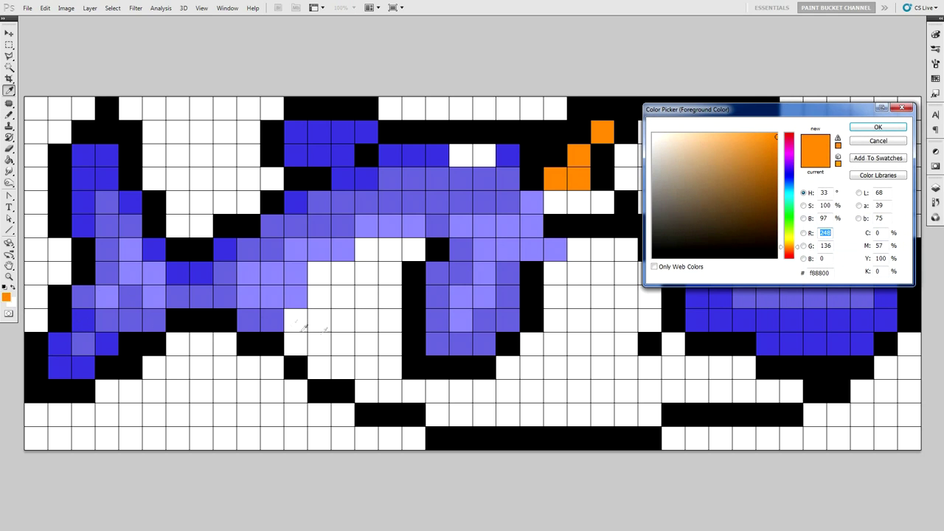
text(00b828)
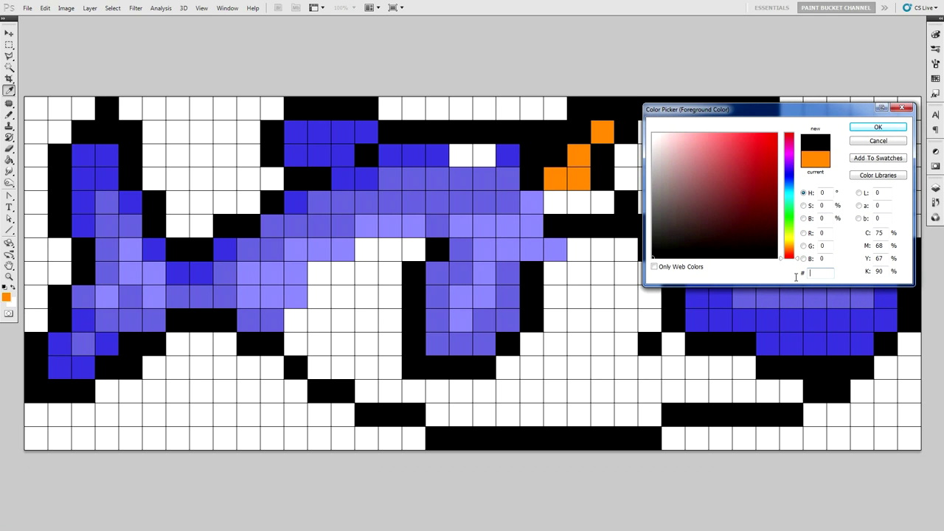
text(00)
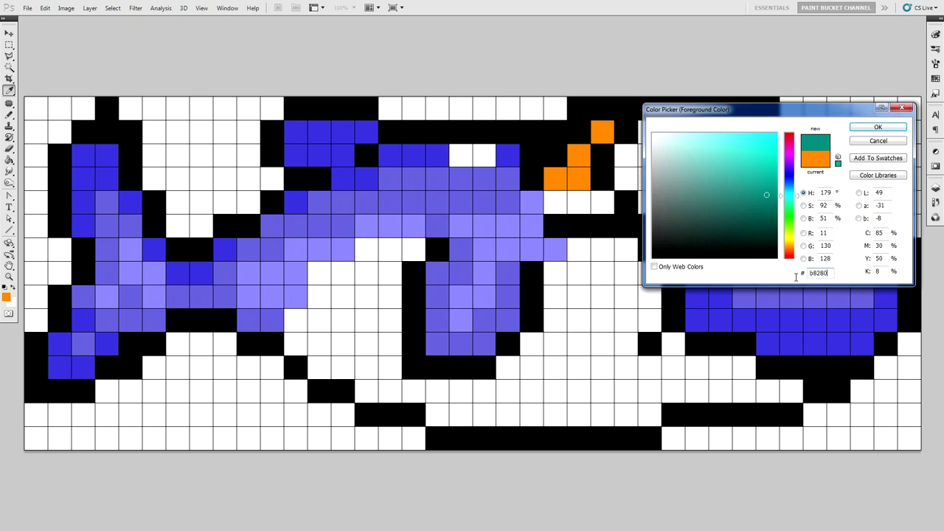
click(860, 129)
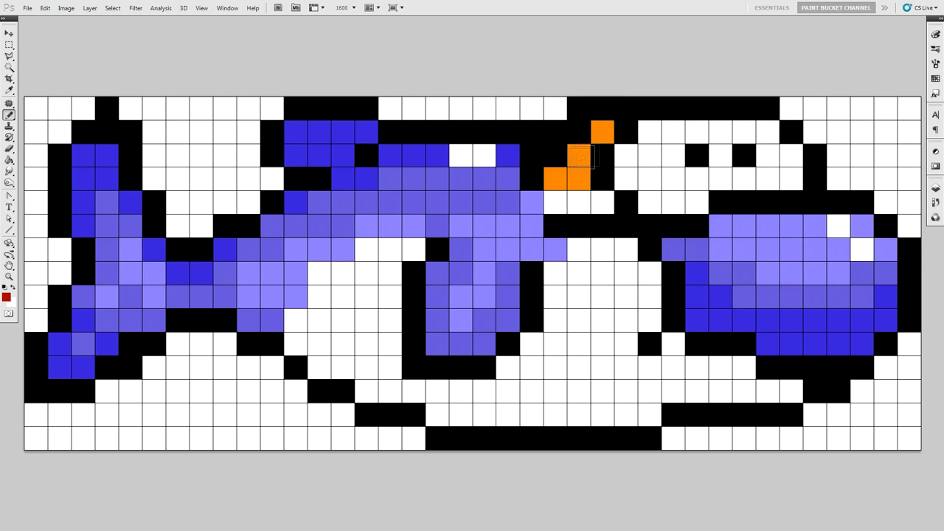
drag(556, 200, 607, 207)
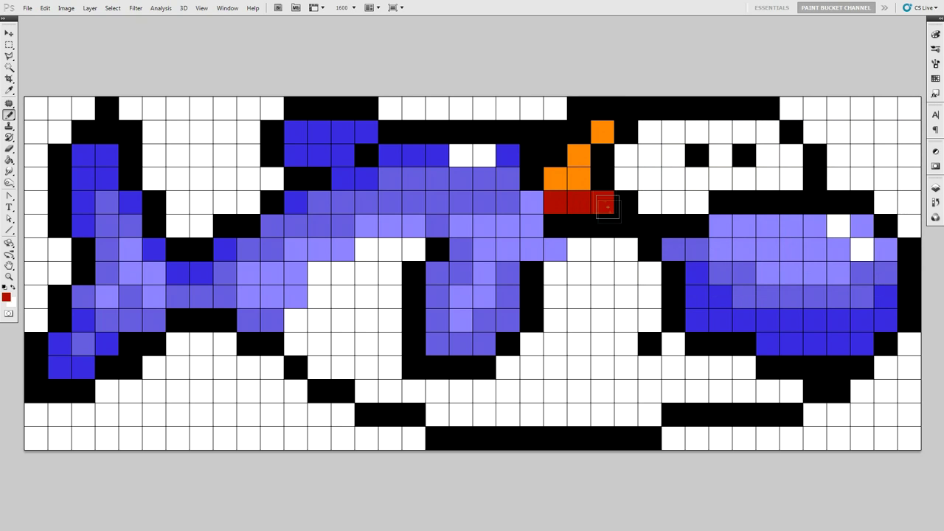